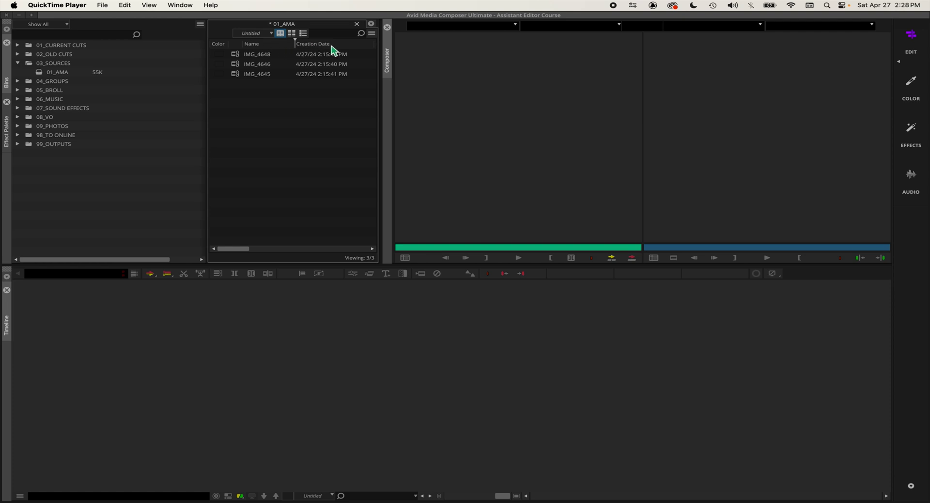
Step: Check that Start, Tape and TapeID are among the 15 selected bin columns and confirm
right_click(338, 47)
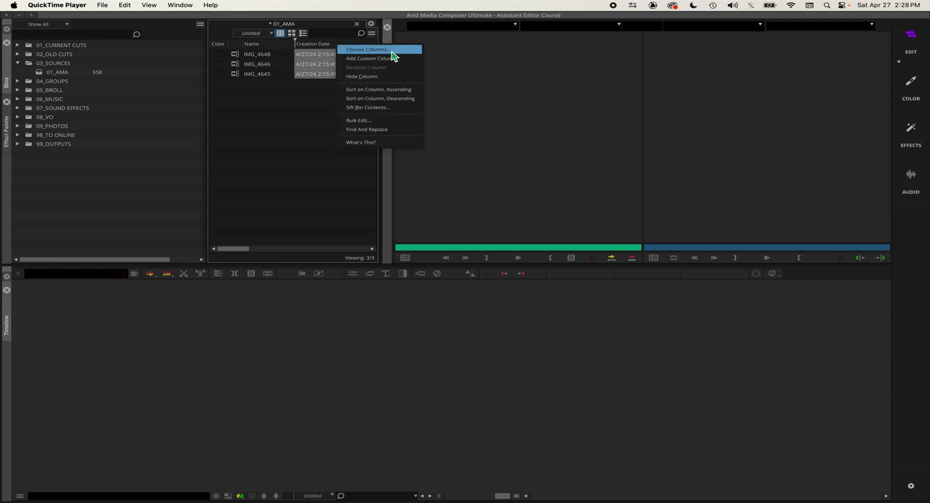
left_click(394, 51)
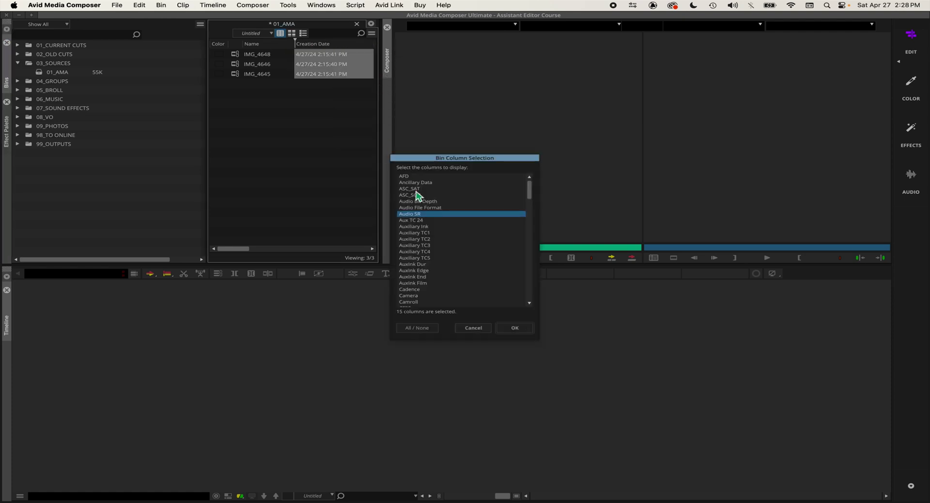
scroll(441, 212, "down", 3)
scroll(440, 212, "down", 6)
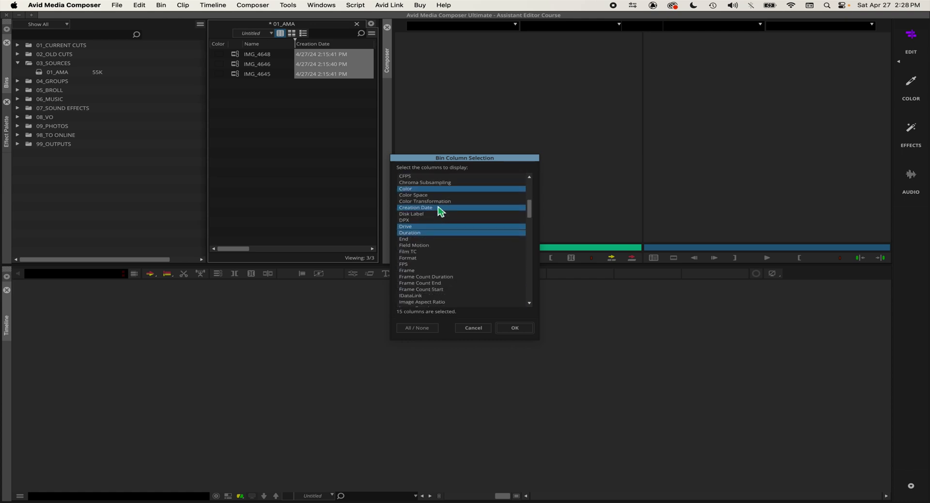
scroll(440, 210, "down", 1)
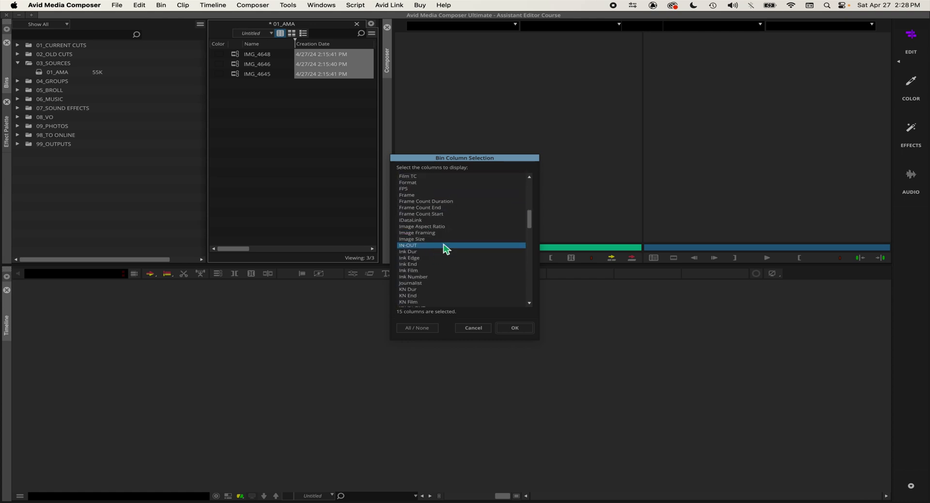
scroll(444, 212, "down", 2)
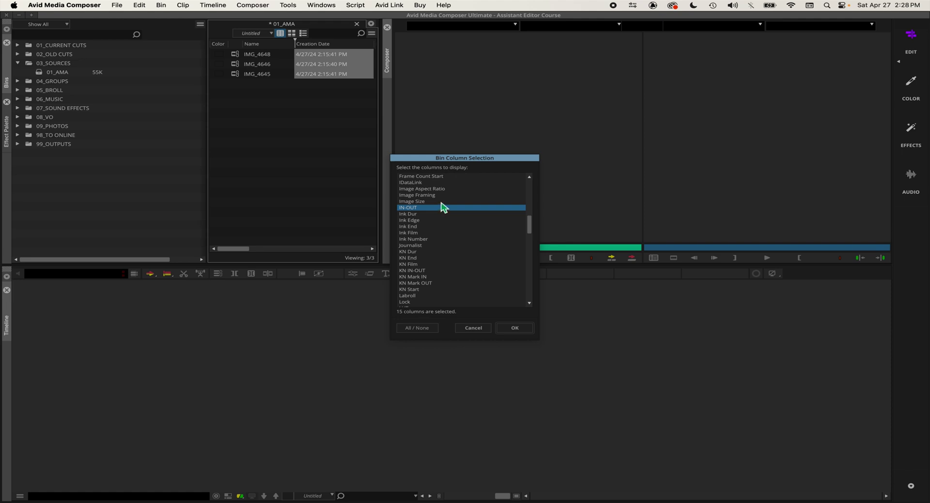
scroll(441, 211, "down", 2)
scroll(440, 207, "down", 9)
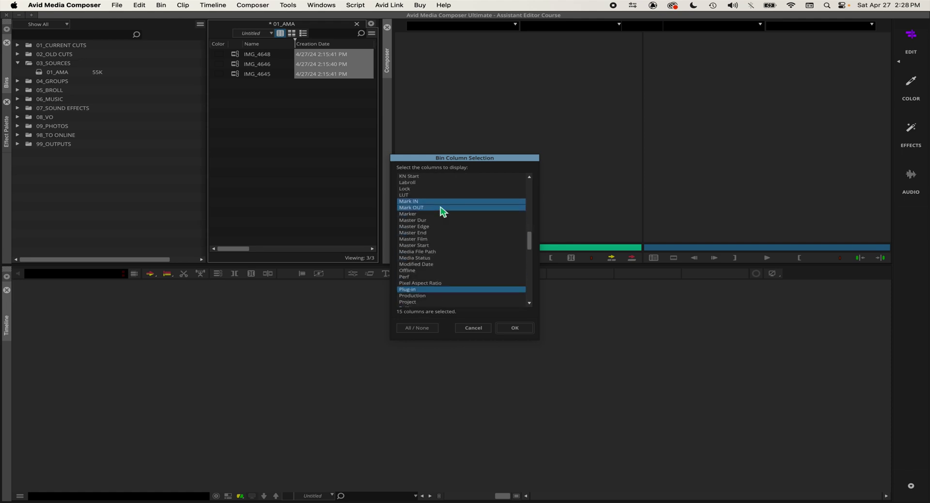
scroll(441, 210, "down", 7)
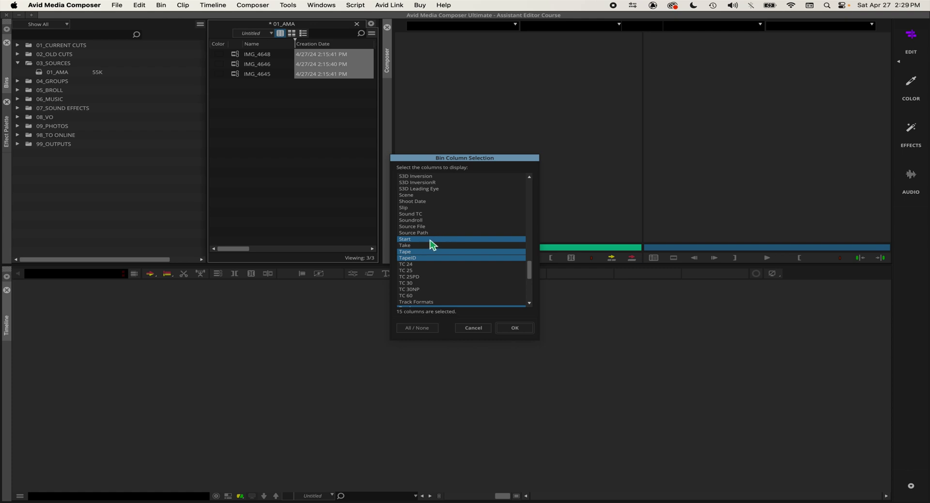
scroll(440, 241, "down", 1)
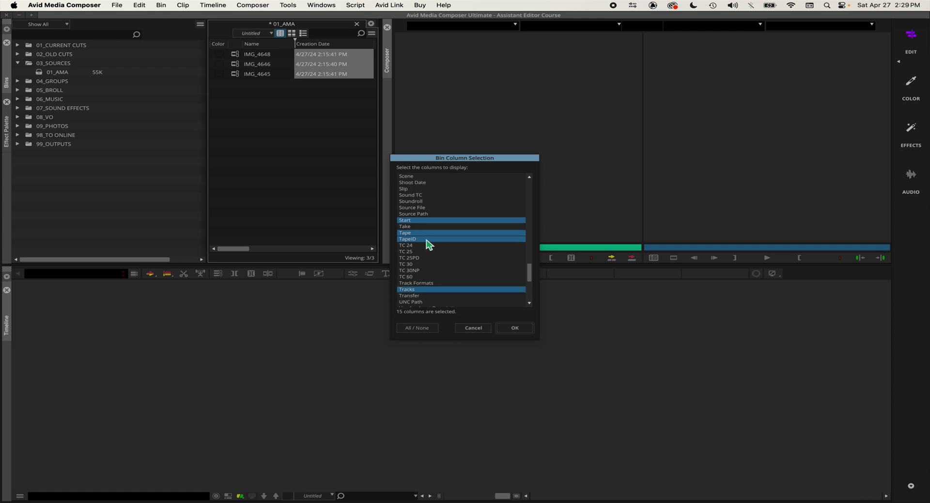
scroll(441, 232, "down", 1)
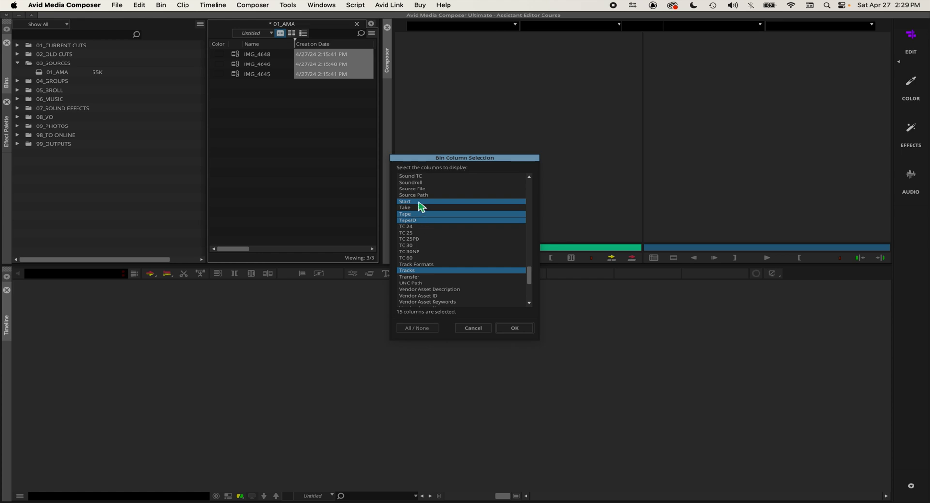
left_click(523, 330)
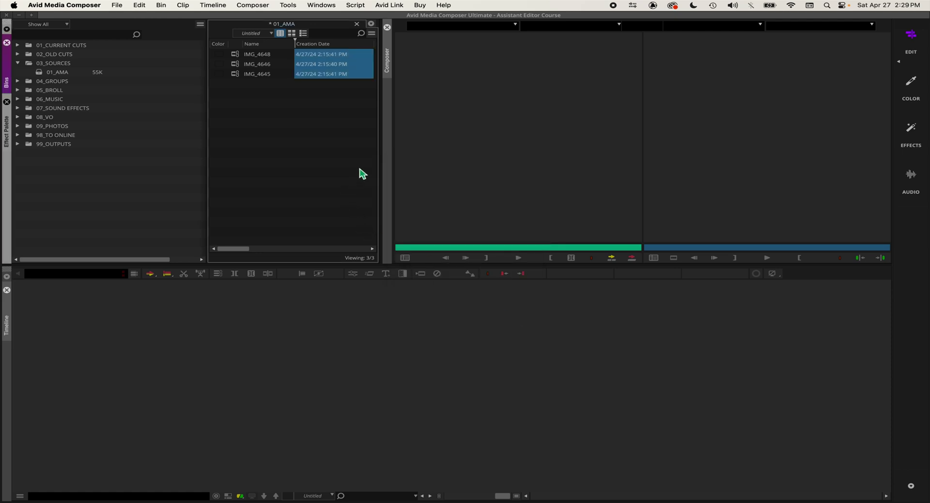
Step: Widen the 01_AMA bin to reveal more columns and drag the Start column left
left_click_drag(380, 146, 484, 139)
left_click_drag(270, 103, 153, 112)
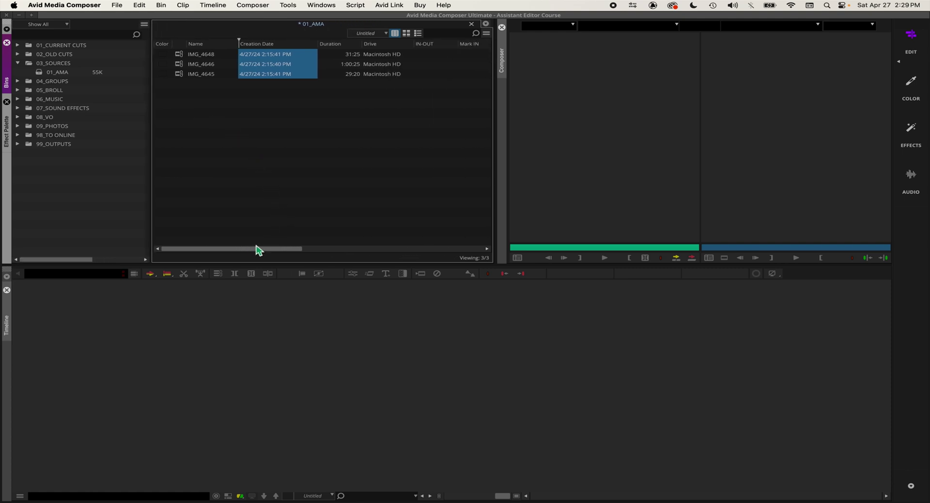
left_click_drag(272, 249, 391, 255)
left_click_drag(335, 44, 213, 47)
left_click_drag(367, 249, 420, 253)
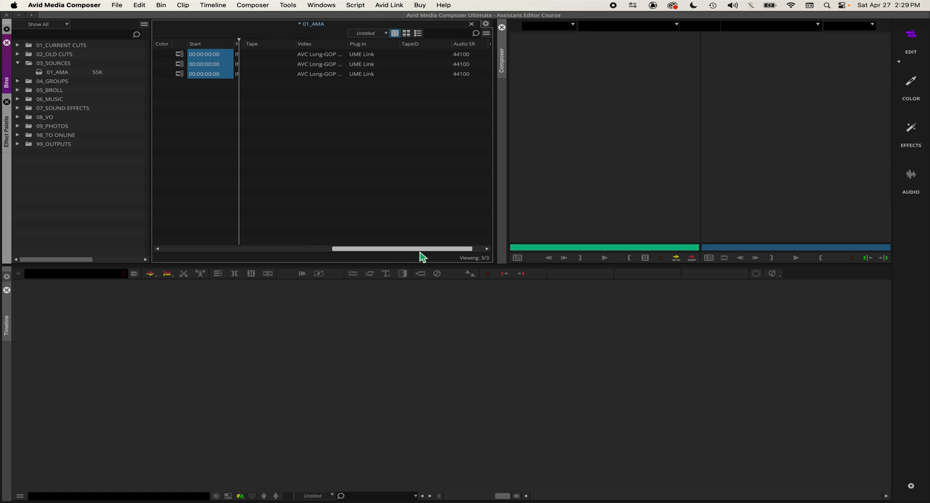
Step: Move the TapeID column left next to Creation Date
left_click(425, 45)
left_click_drag(422, 45, 270, 55)
left_click_drag(380, 251, 315, 251)
left_click_drag(413, 48, 257, 46)
left_click_drag(347, 246, 298, 252)
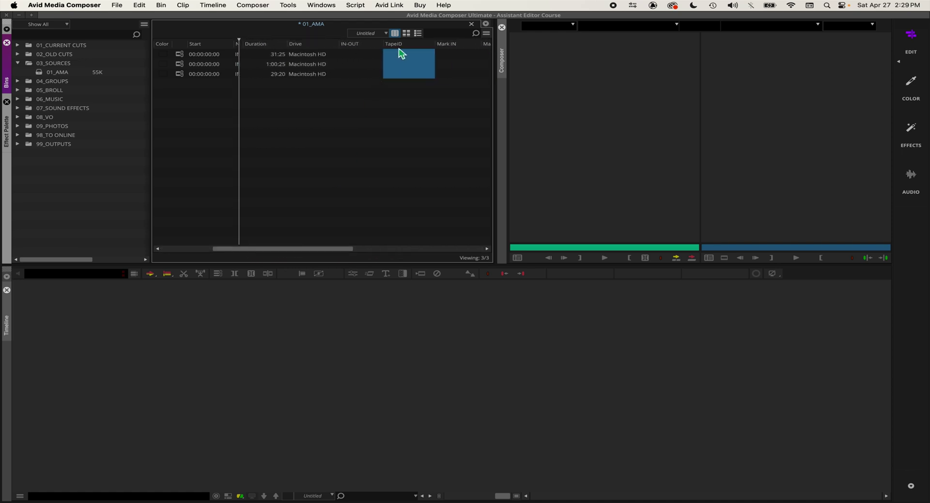
left_click_drag(400, 45, 286, 51)
left_click_drag(289, 251, 215, 252)
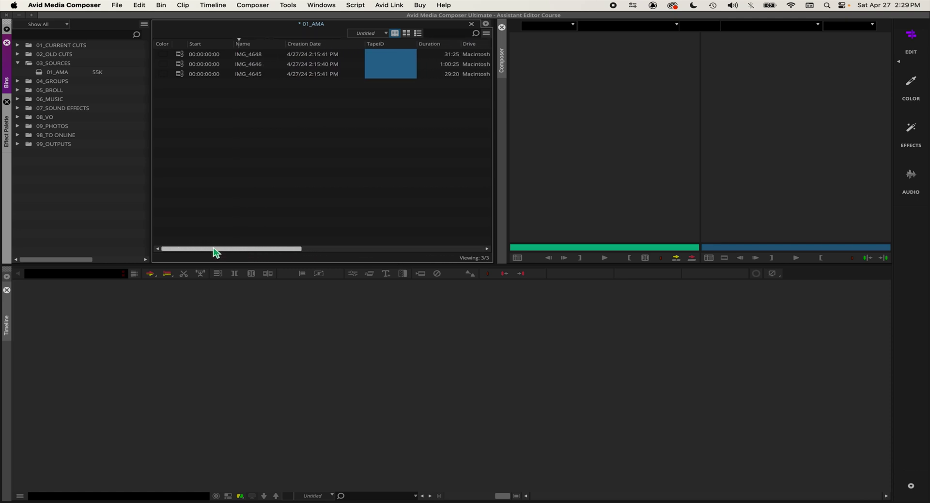
Step: Place the Start column between Creation Date and TapeID
left_click(202, 46)
left_click_drag(207, 49, 357, 58)
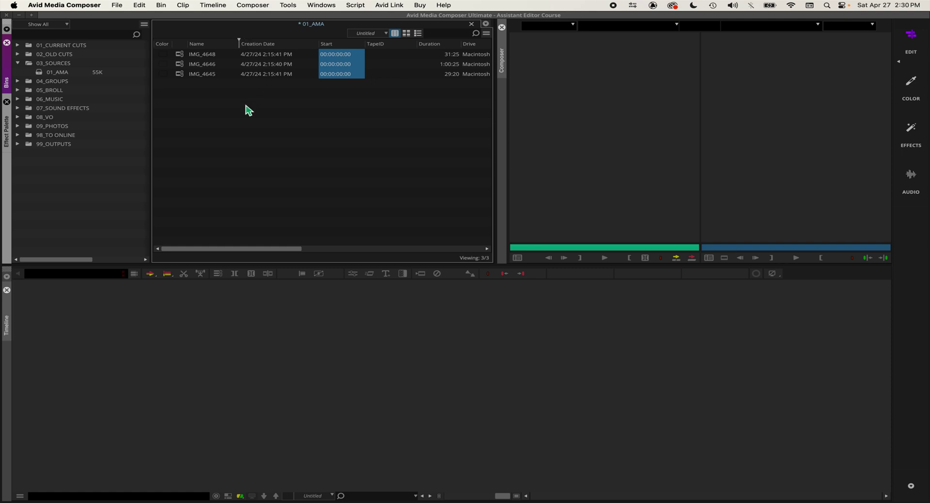
left_click(290, 114)
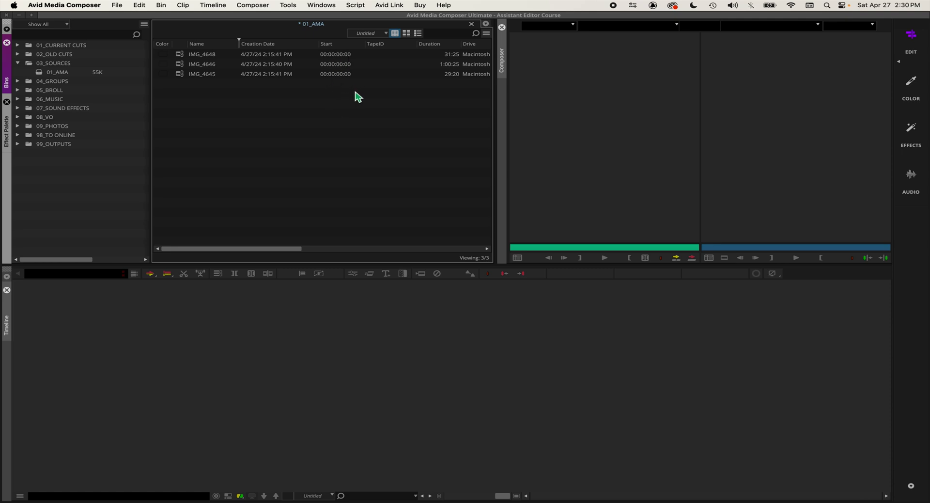
Step: Enter 01 in IMG_4648's Start cell and confirm the change to 01:00:00:00
left_click(343, 56)
left_click(342, 55)
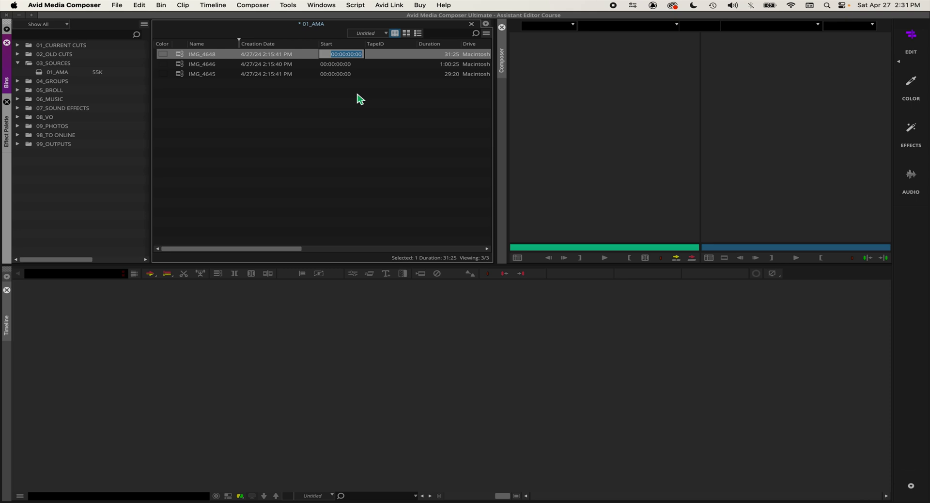
type("01")
key("Return")
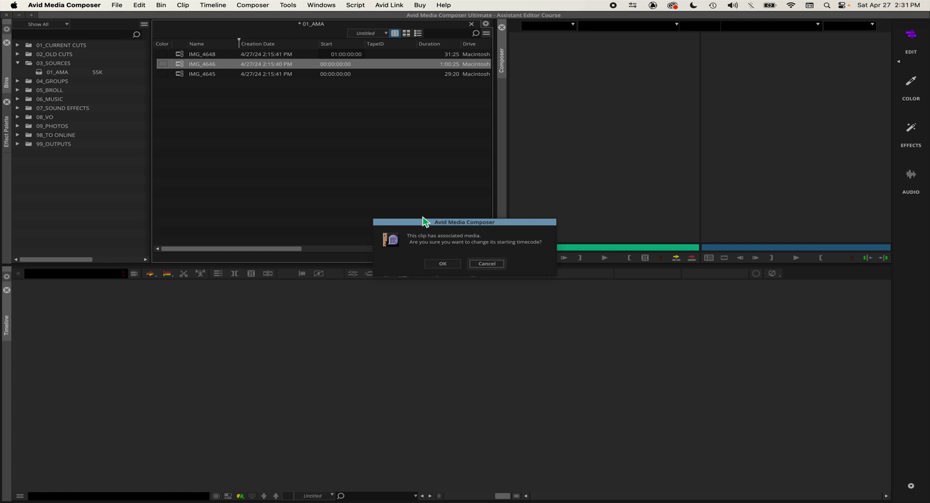
left_click(443, 264)
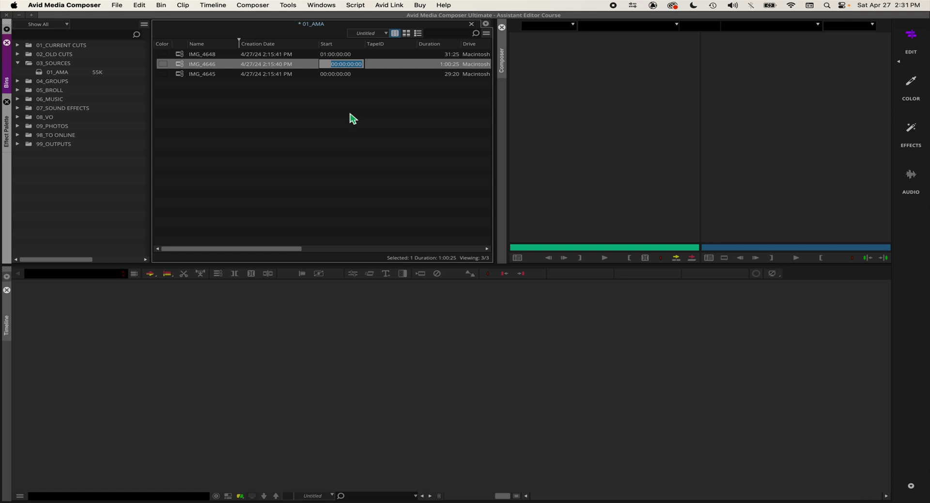
Step: Enter 01:03:00 as IMG_4646's start timecode and confirm both warnings
type("01:03:00")
key("Return")
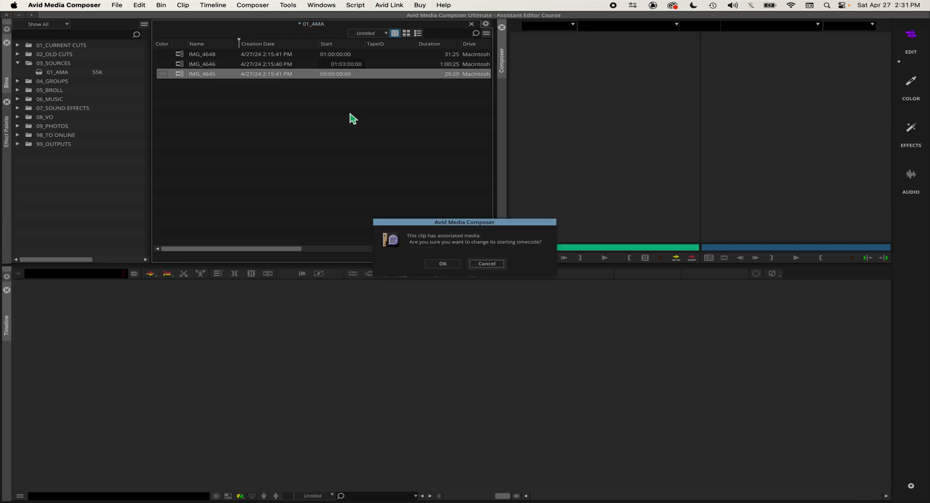
left_click(441, 265)
left_click(442, 280)
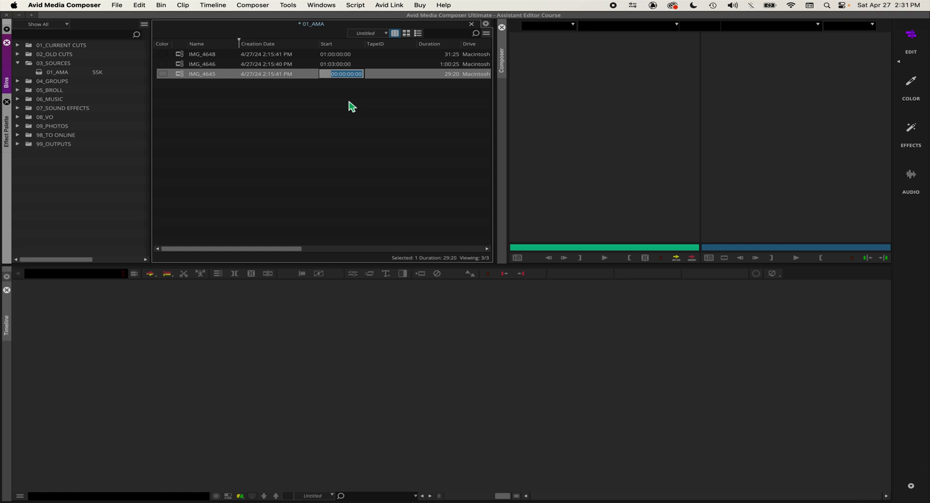
Step: Set IMG_4645's start timecode to 02:00:00:00 and confirm both warnings
type("03")
key("BackSpace")
type("2")
type("0:00:00")
key("Return")
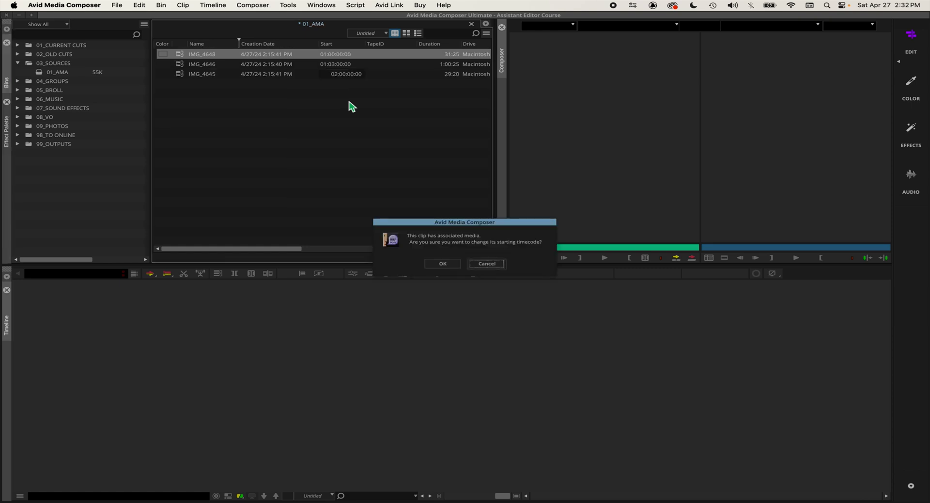
left_click(448, 264)
left_click(443, 279)
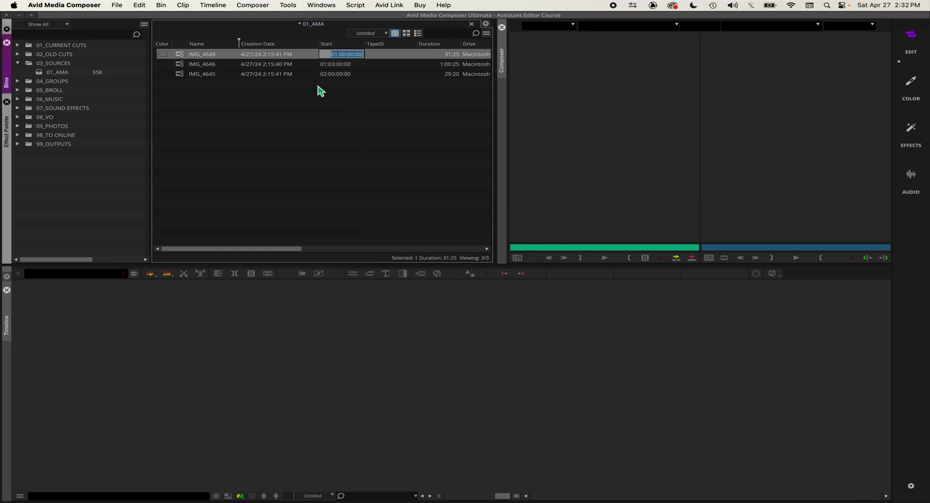
Step: Re-edit IMG_4646's start timecode with 10 and acknowledge the warnings
left_click(344, 101)
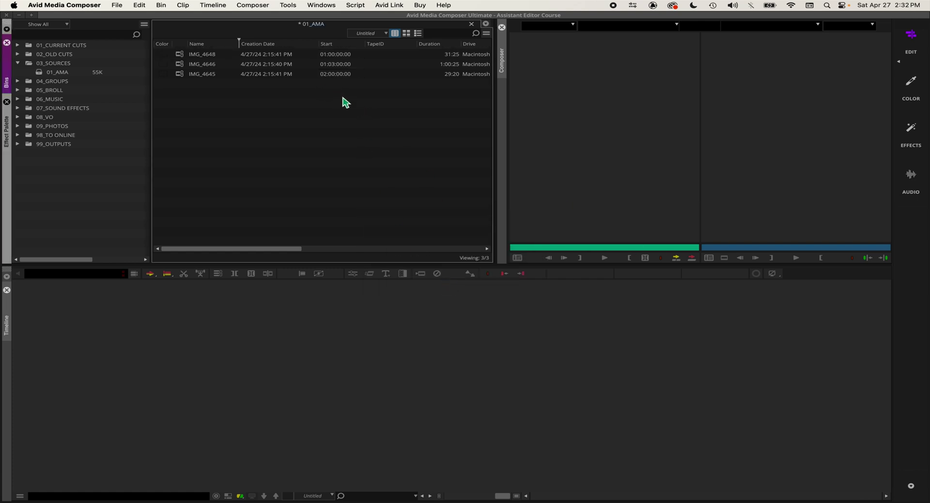
left_click(340, 67)
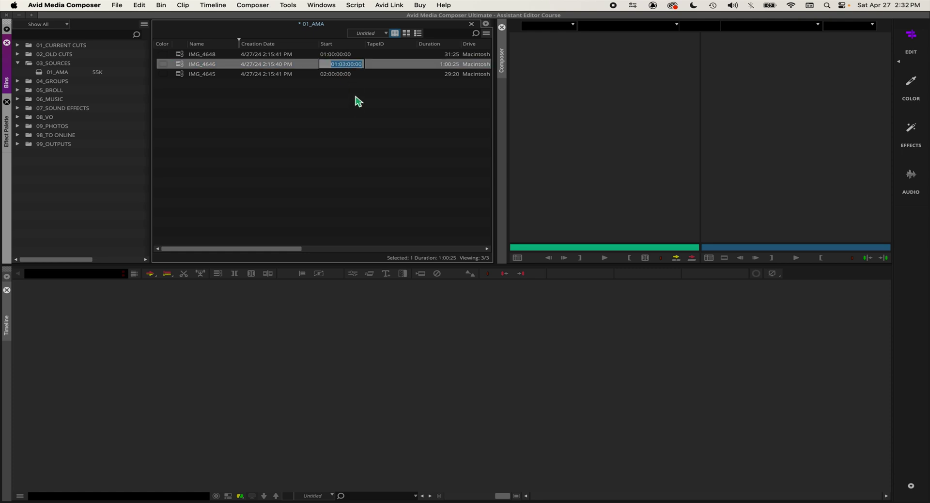
left_click(344, 64)
type("10")
key("Return")
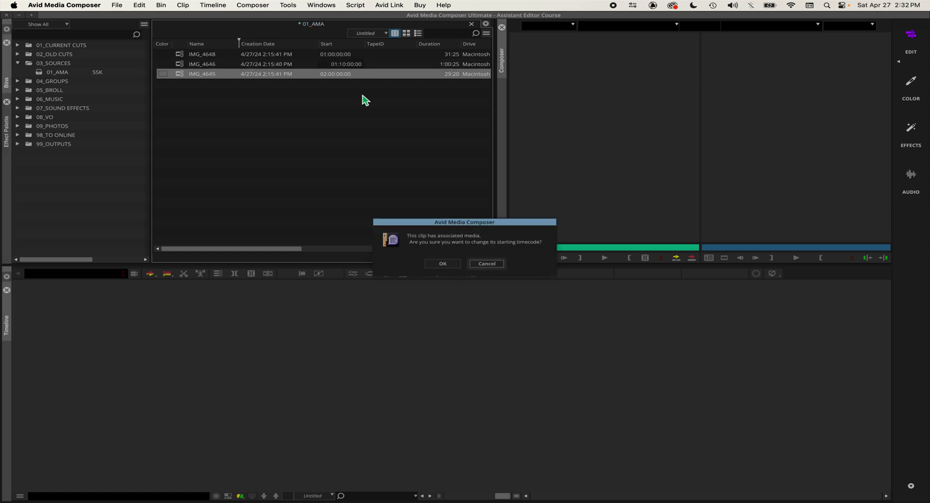
left_click(442, 265)
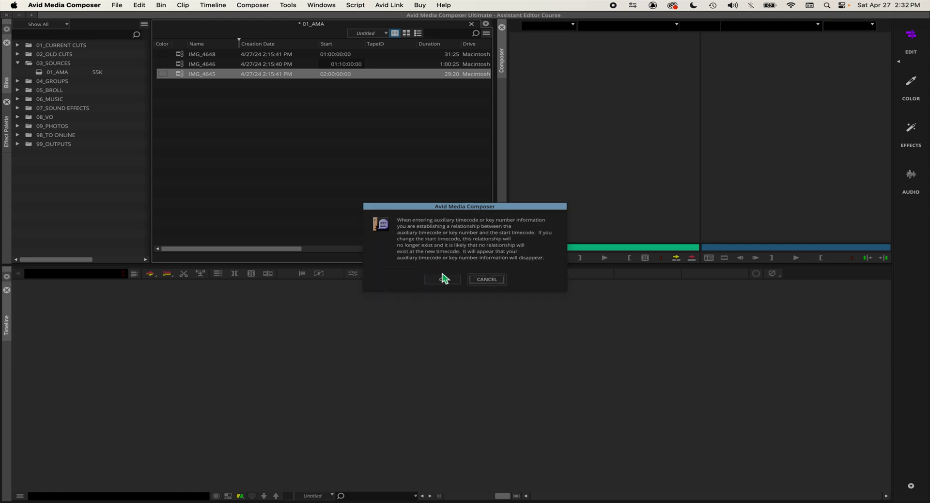
key("Return")
left_click(355, 106)
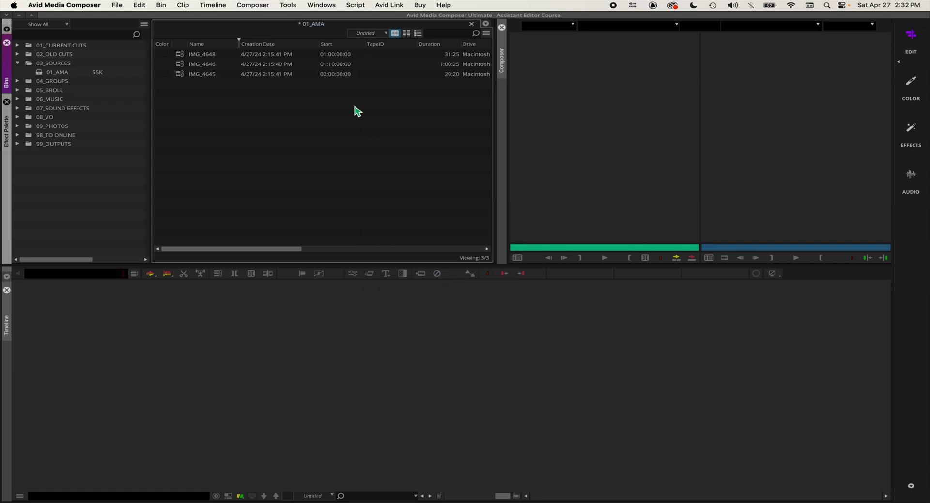
Step: Set IMG_4646's start timecode to 01:15:00:00 and confirm both warnings
left_click(347, 68)
left_click(347, 68)
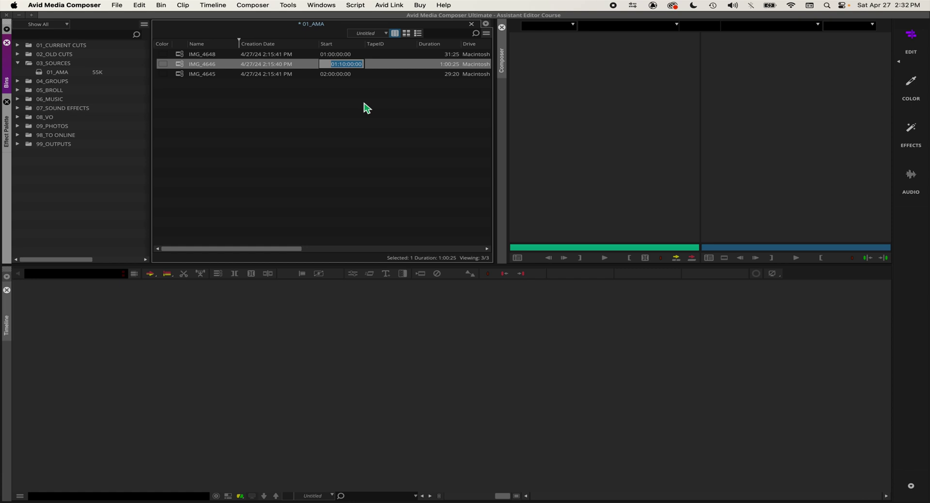
type("01:15:00:00")
key("Return")
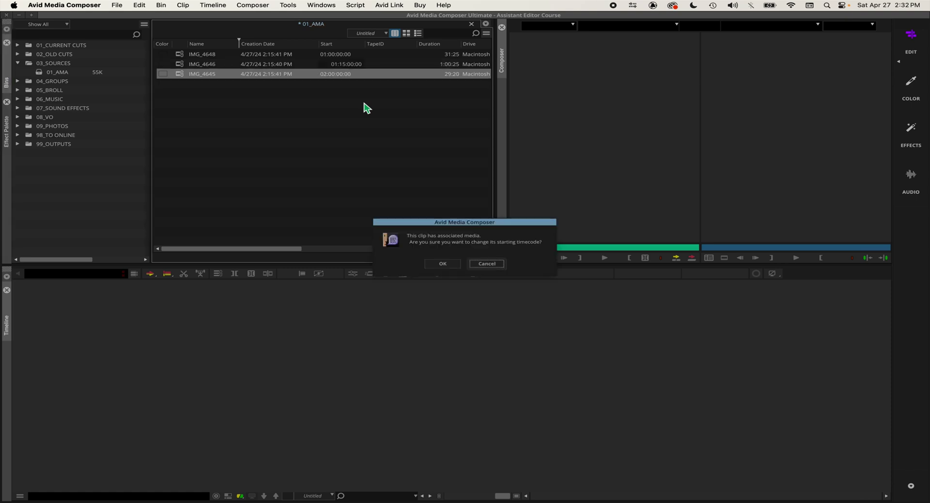
left_click(442, 264)
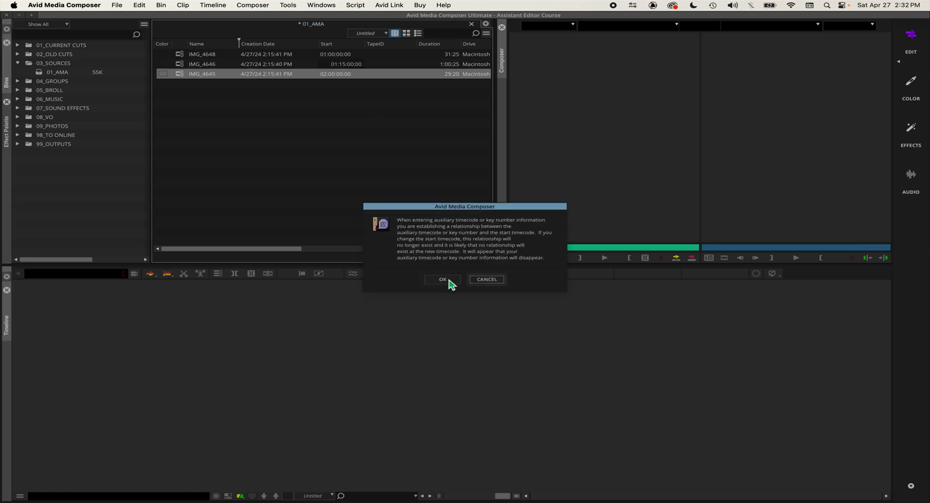
left_click(449, 281)
left_click(380, 153)
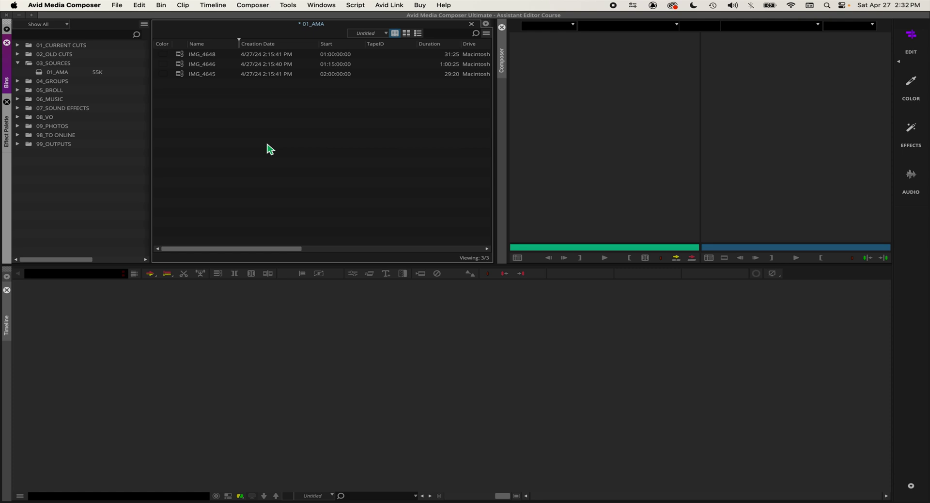
Step: Prefix clip IMG_4648's name with B20240427_
left_click(211, 54)
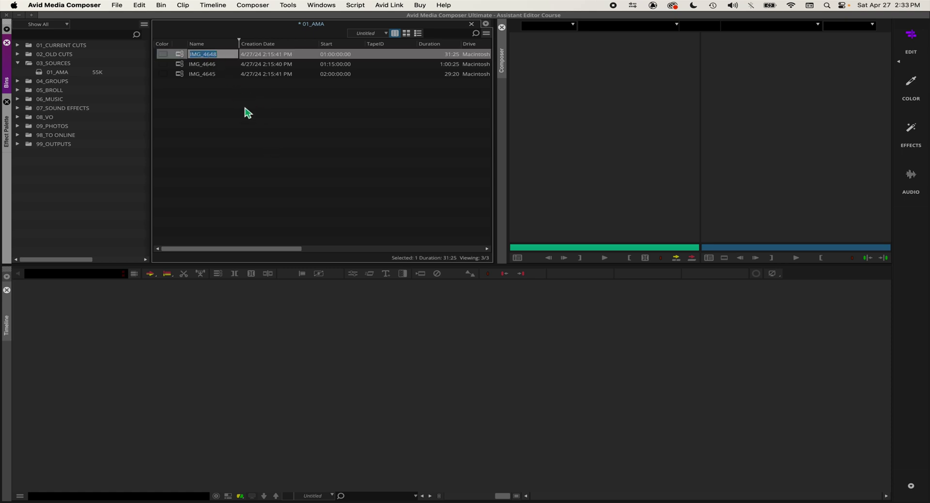
key("Return")
type("A")
key("BackSpace")
type("B")
type("20240427_")
left_click(220, 102)
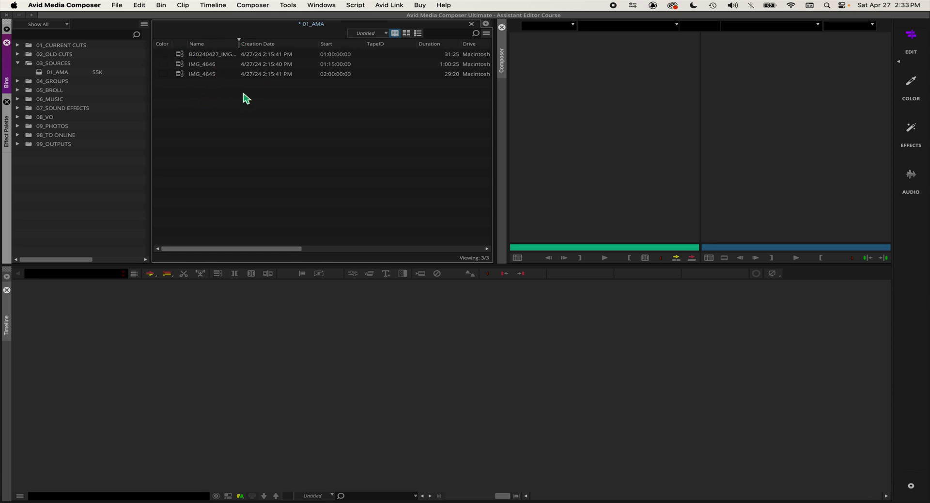
left_click(217, 57)
left_click(210, 57)
type("001")
left_click(298, 110)
left_click_drag(239, 42, 304, 47)
left_click_drag(230, 250, 185, 249)
left_click_drag(241, 45, 288, 45)
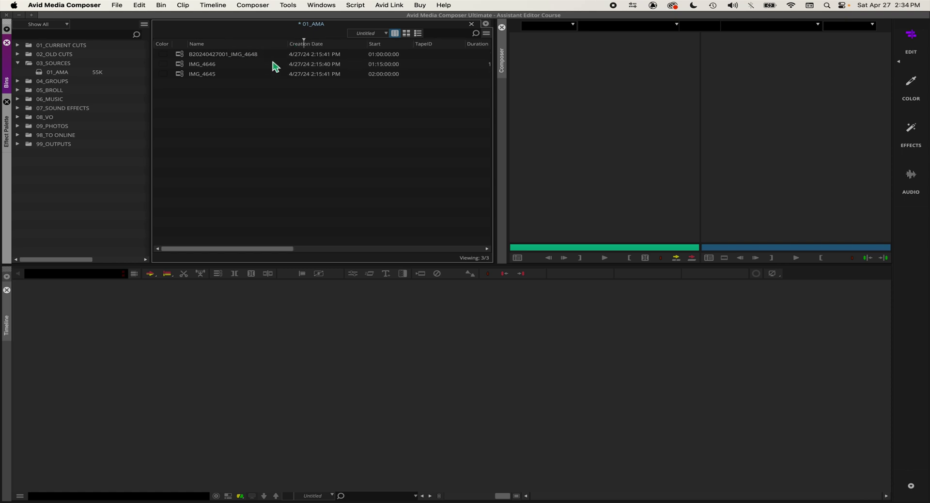
left_click(237, 58)
left_click(237, 57)
left_click_drag(230, 56, 189, 57)
key("super+c")
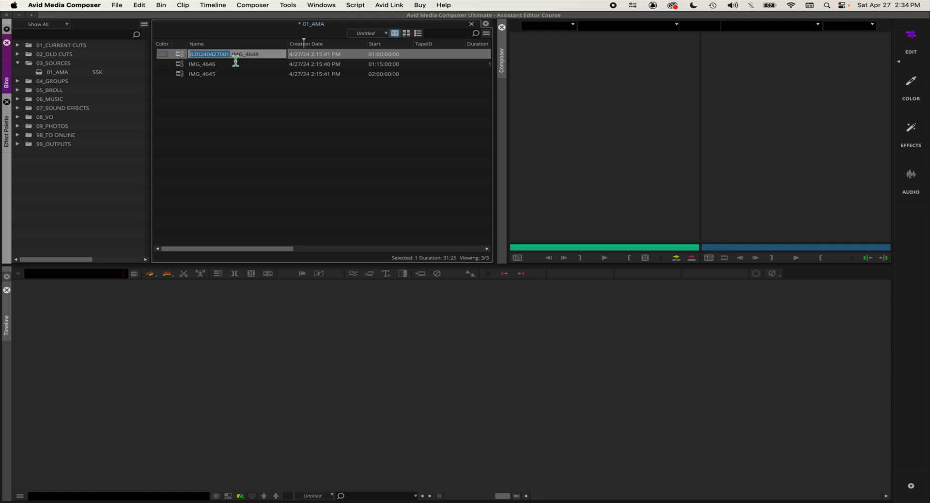
left_click(212, 64)
left_click(212, 63)
key("Return")
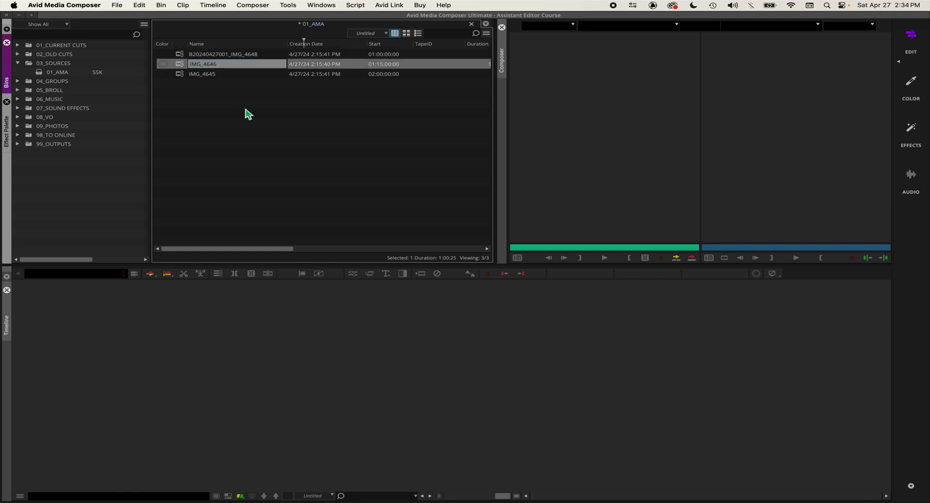
key("super+v")
type("_")
Step: Paste the prefix with an underscore before IMG_4645's name
left_click(223, 75)
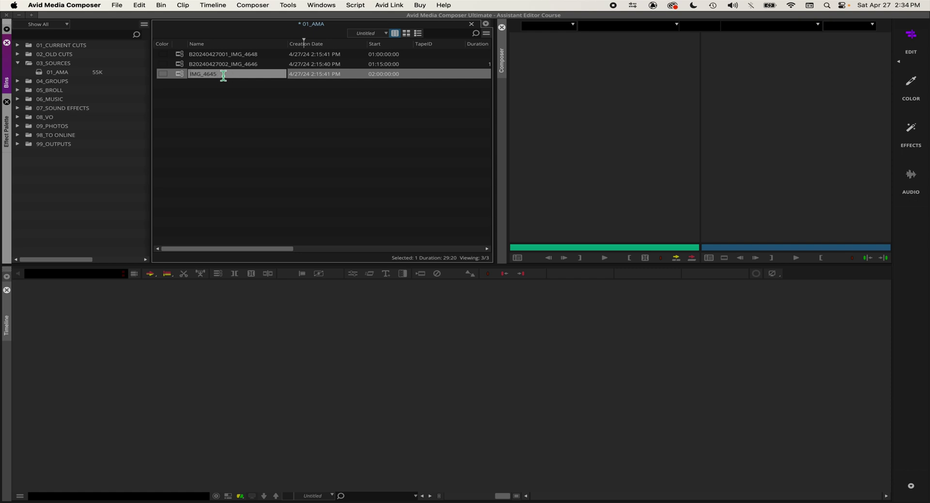
key("super+v")
type("_")
left_click(247, 103)
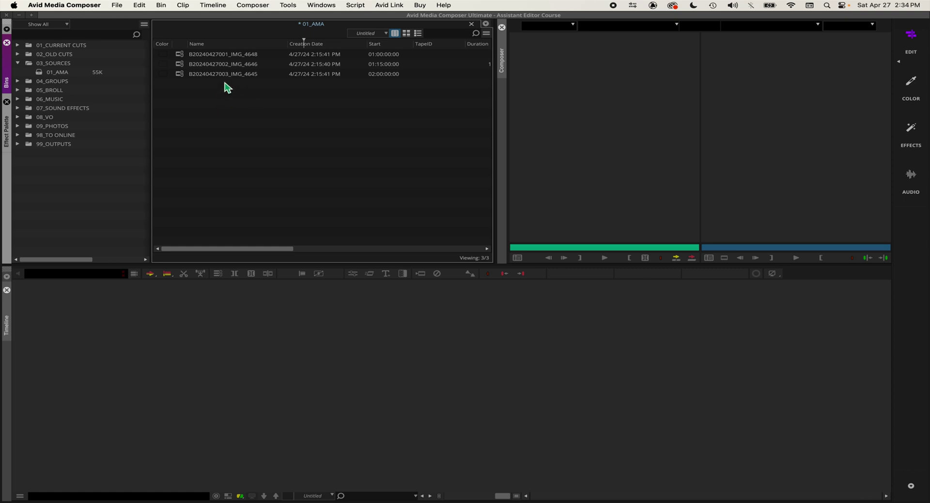
Step: Change the second and third clips' load numbers to 001
left_click(247, 67)
left_click(234, 64)
left_click(234, 64)
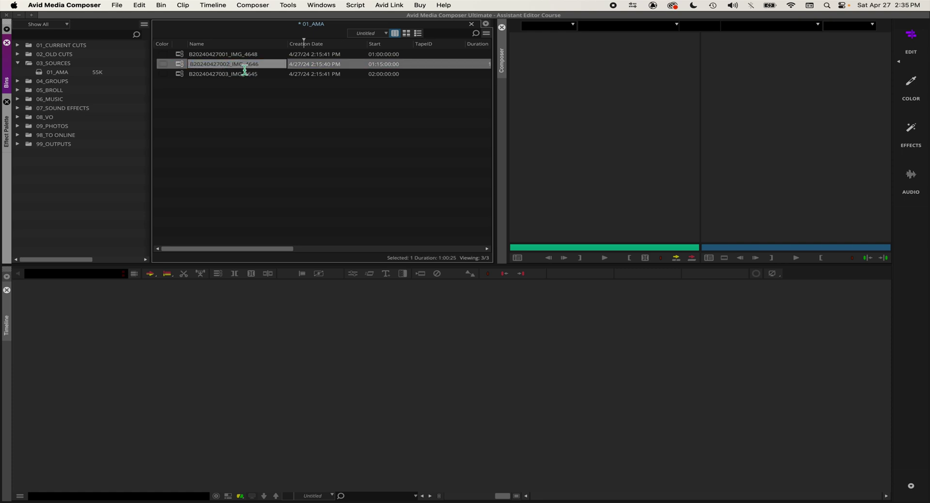
left_click(246, 74)
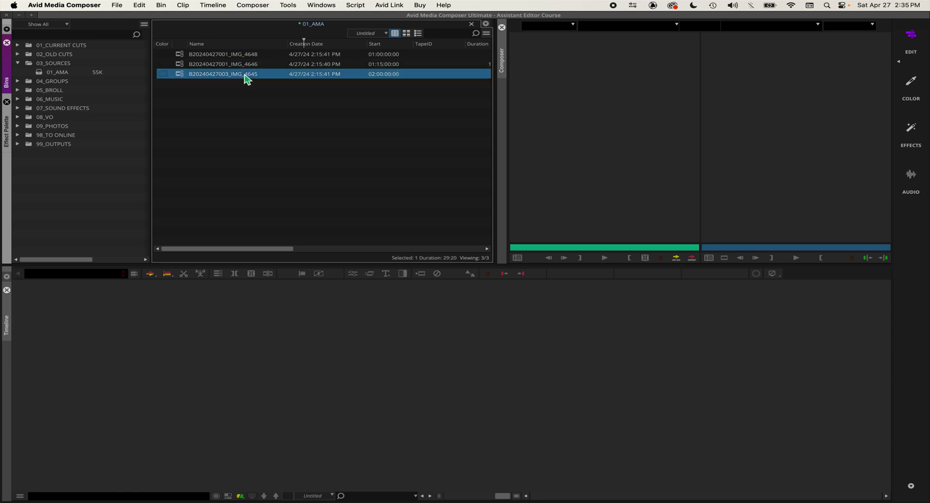
left_click(231, 74)
key("BackSpace")
type("1")
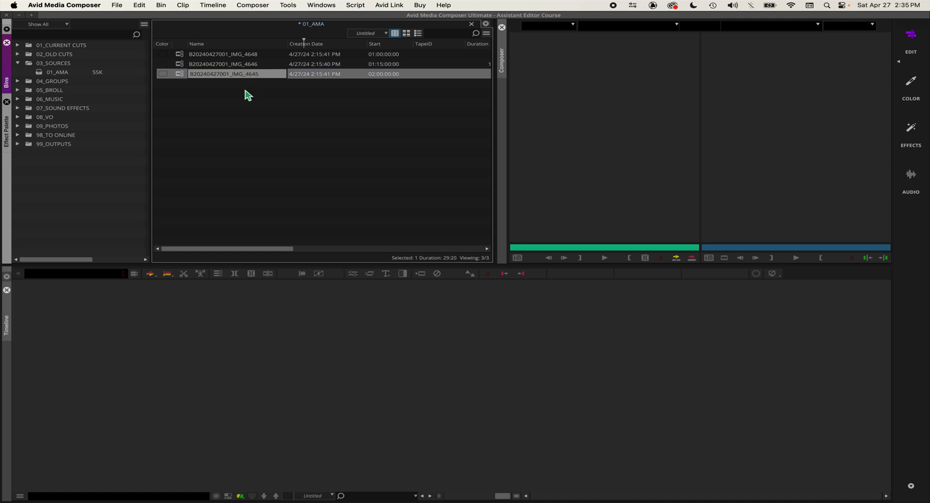
left_click(241, 91)
left_click(243, 77)
left_click(241, 76)
left_click_drag(229, 76, 184, 78)
key("super+c")
left_click(302, 117)
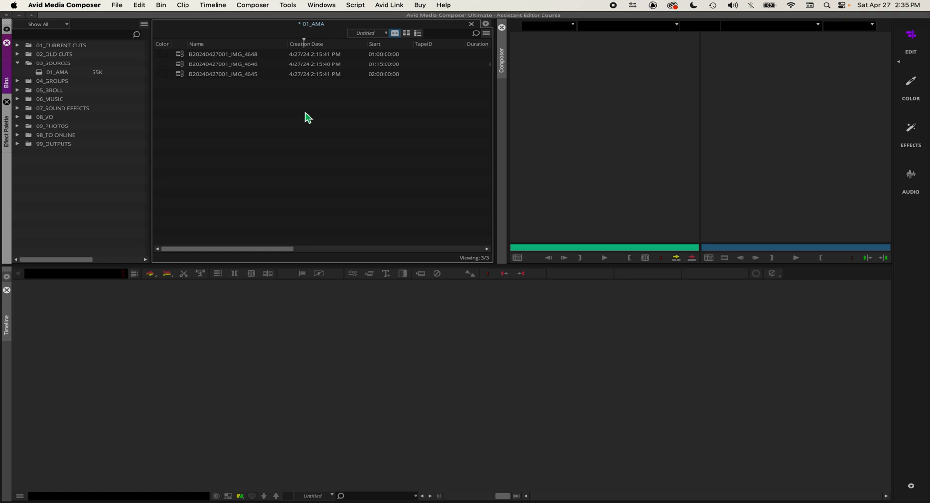
left_click(434, 55)
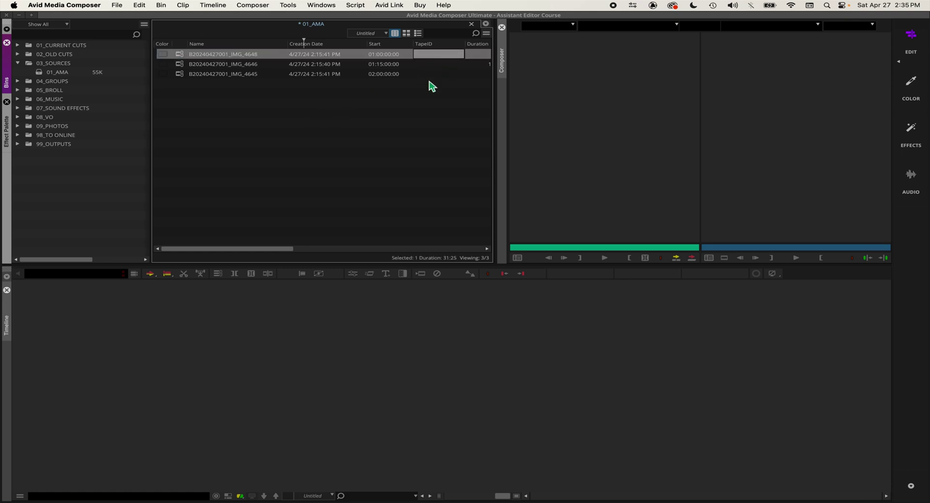
key("super+v")
key("Return")
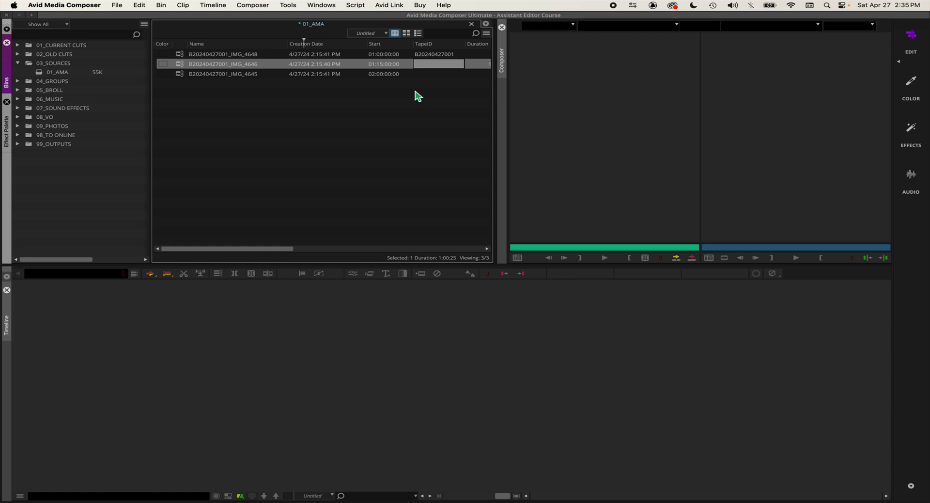
left_click(451, 103)
left_click(434, 66)
left_click(435, 67)
key("super+v")
key("Return")
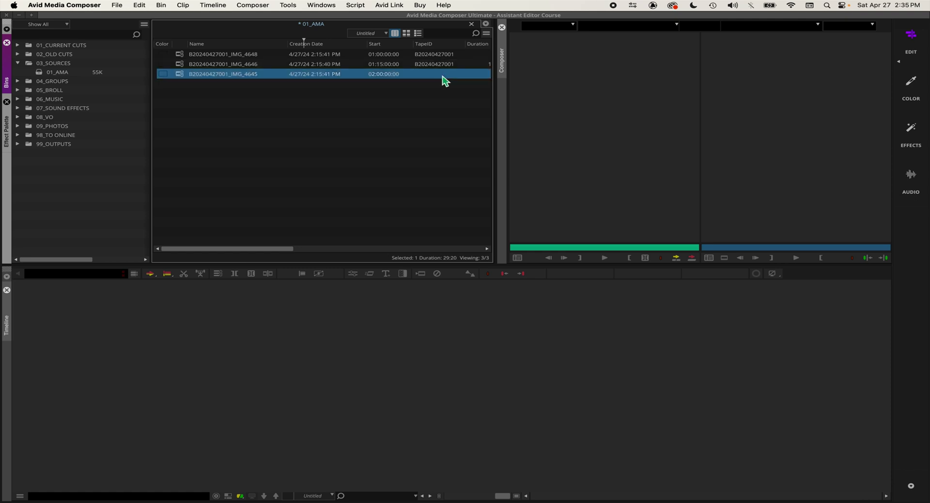
key("super+v")
left_click(406, 109)
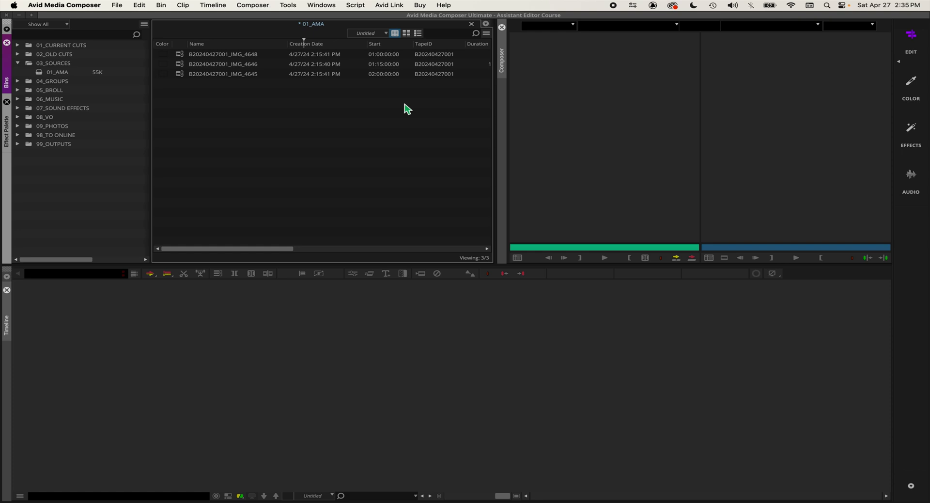